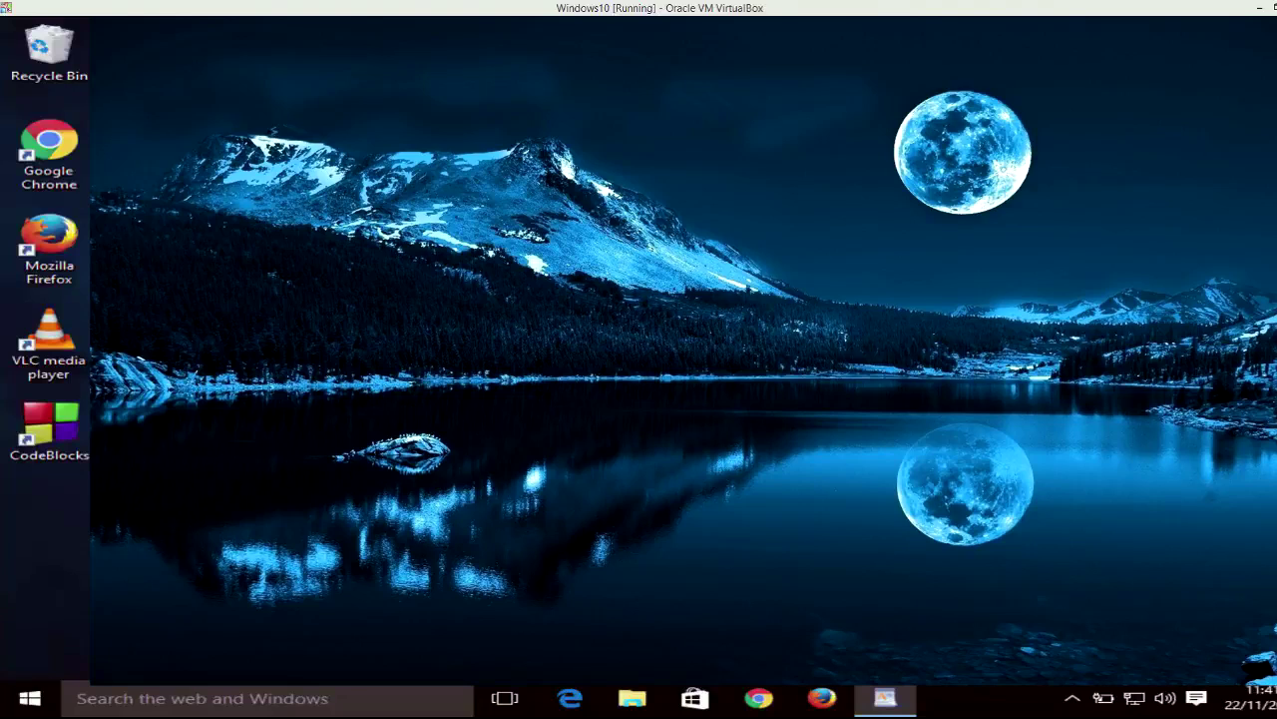
- Open the Run dialog from the Start button's Win+X menu
{"action": "right_click", "coordinate": [33, 699]}
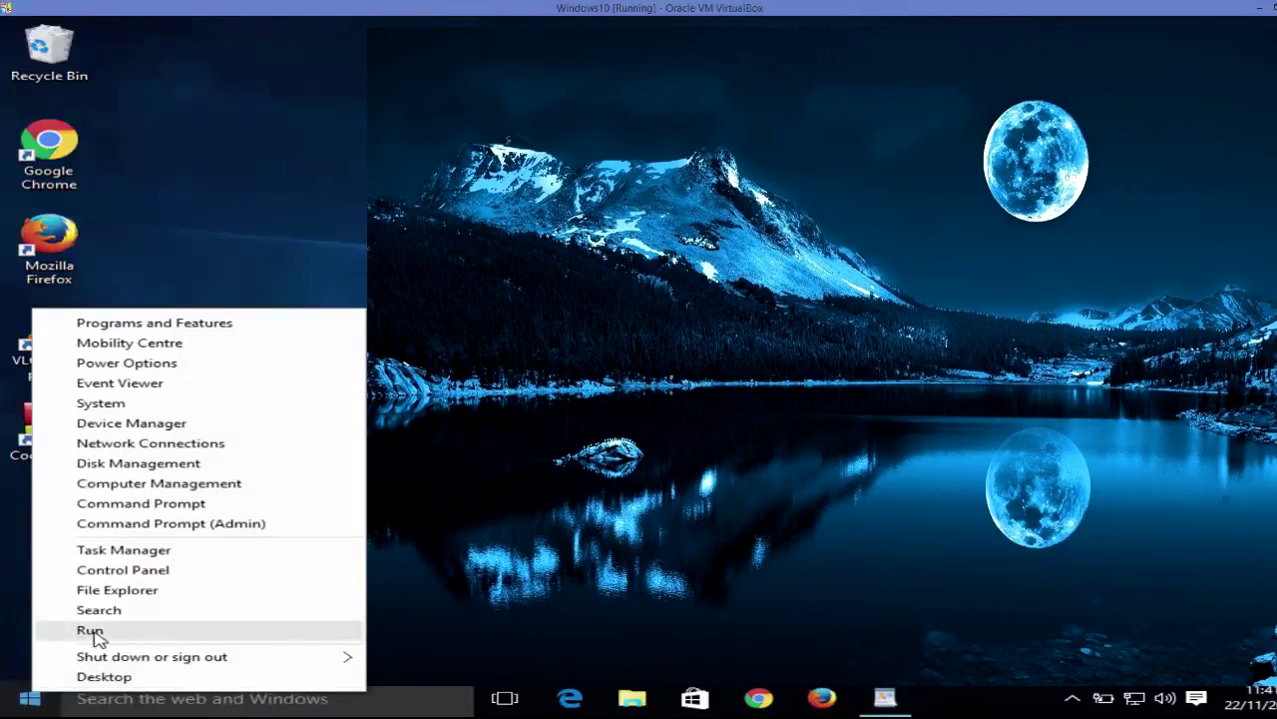
{"action": "left_click", "coordinate": [90, 631]}
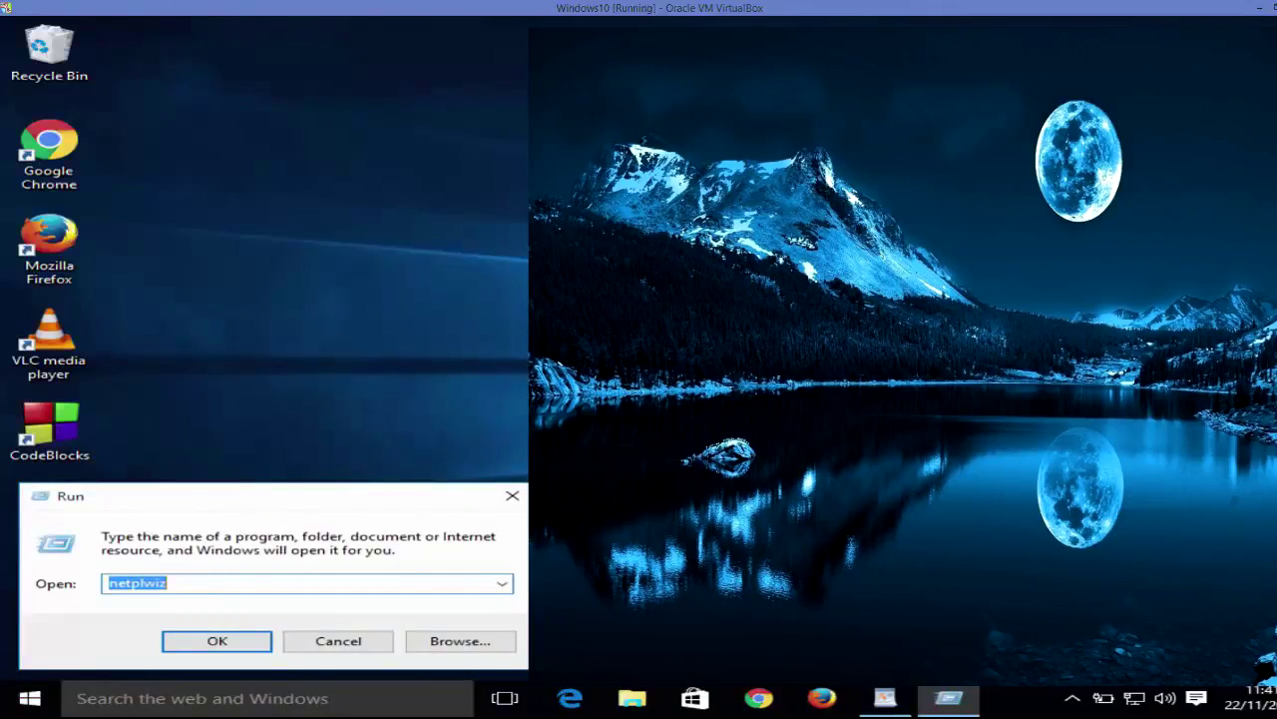
- Copy 'control userpasswords2' from the WordPad notes and paste it over netplwiz in Run
{"action": "left_click", "coordinate": [885, 698]}
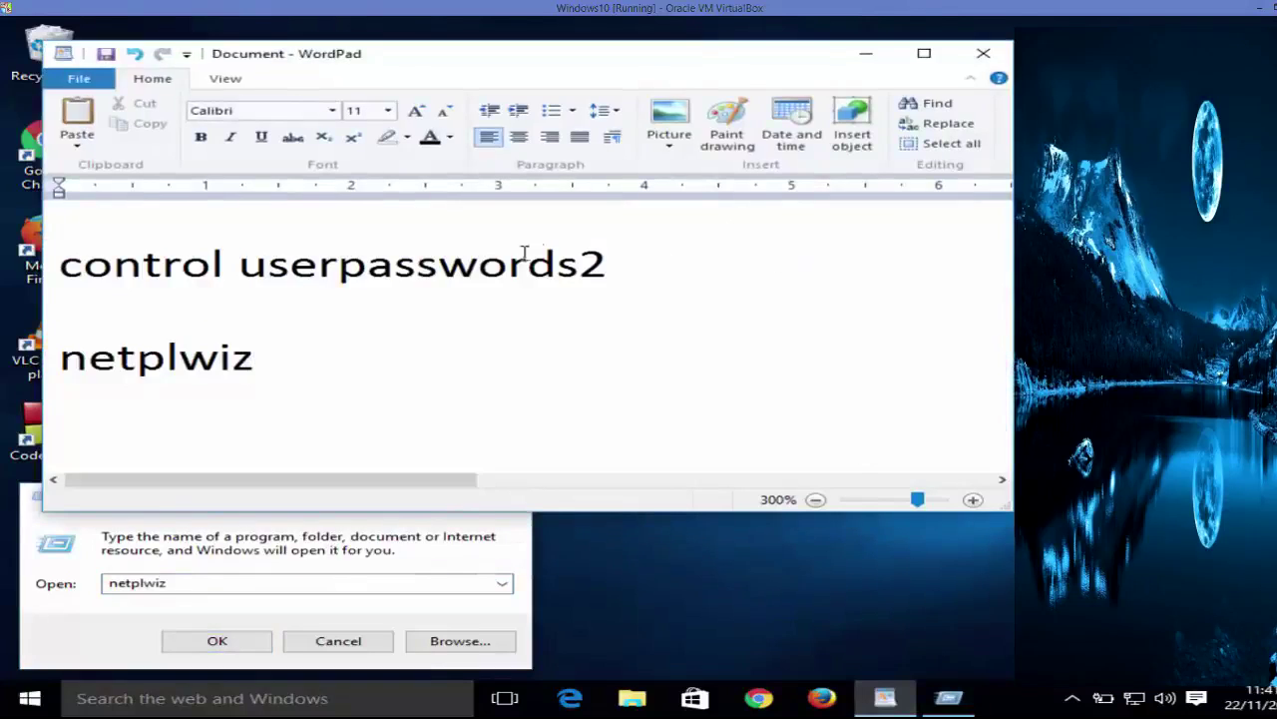
{"action": "double_click", "coordinate": [485, 265]}
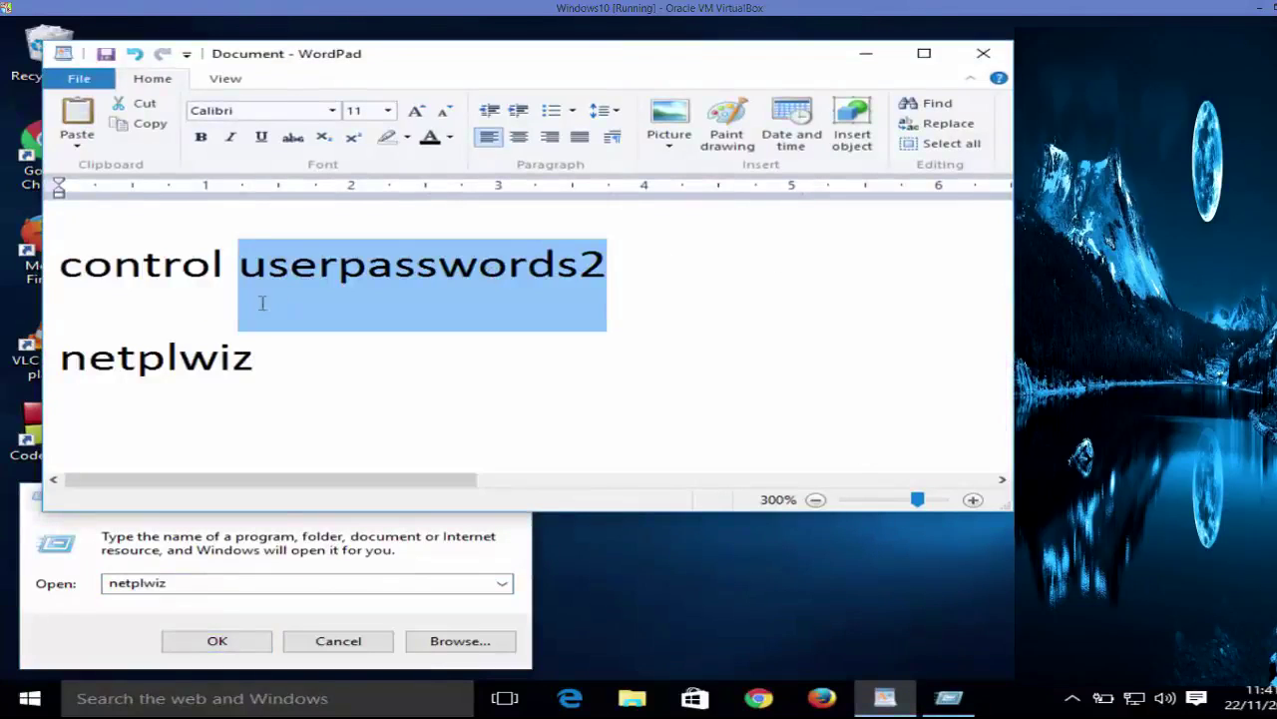
{"action": "left_click_drag", "start_coordinate": [262, 304], "coordinate": [166, 288]}
{"action": "key", "text": "ctrl+c"}
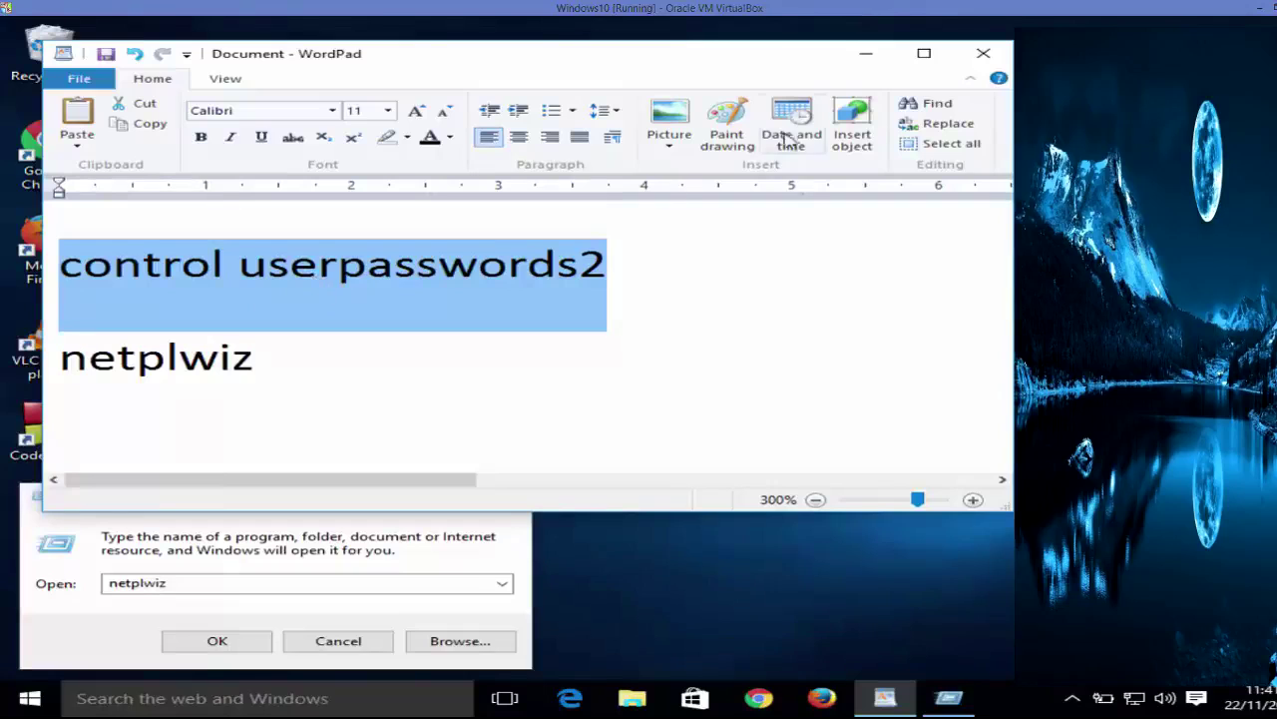
{"action": "left_click", "coordinate": [865, 53]}
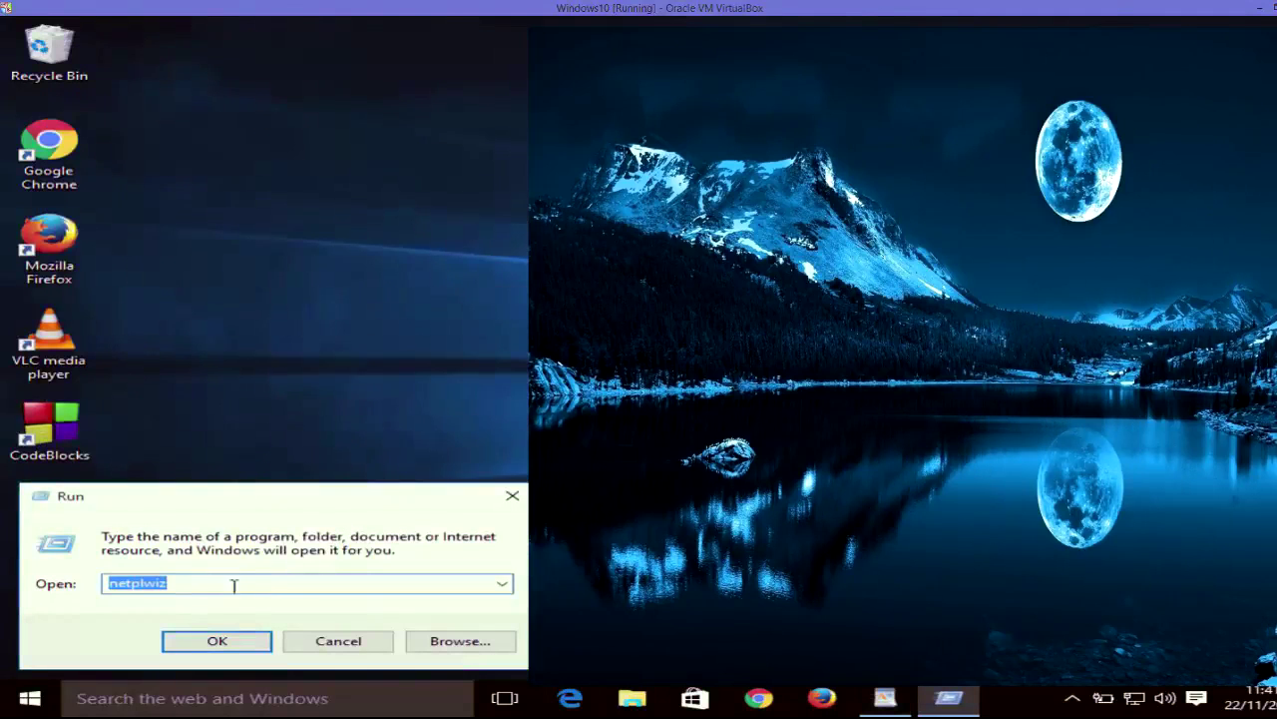
{"action": "left_click_drag", "start_coordinate": [182, 585], "coordinate": [103, 584]}
{"action": "key", "text": "ctrl+v"}
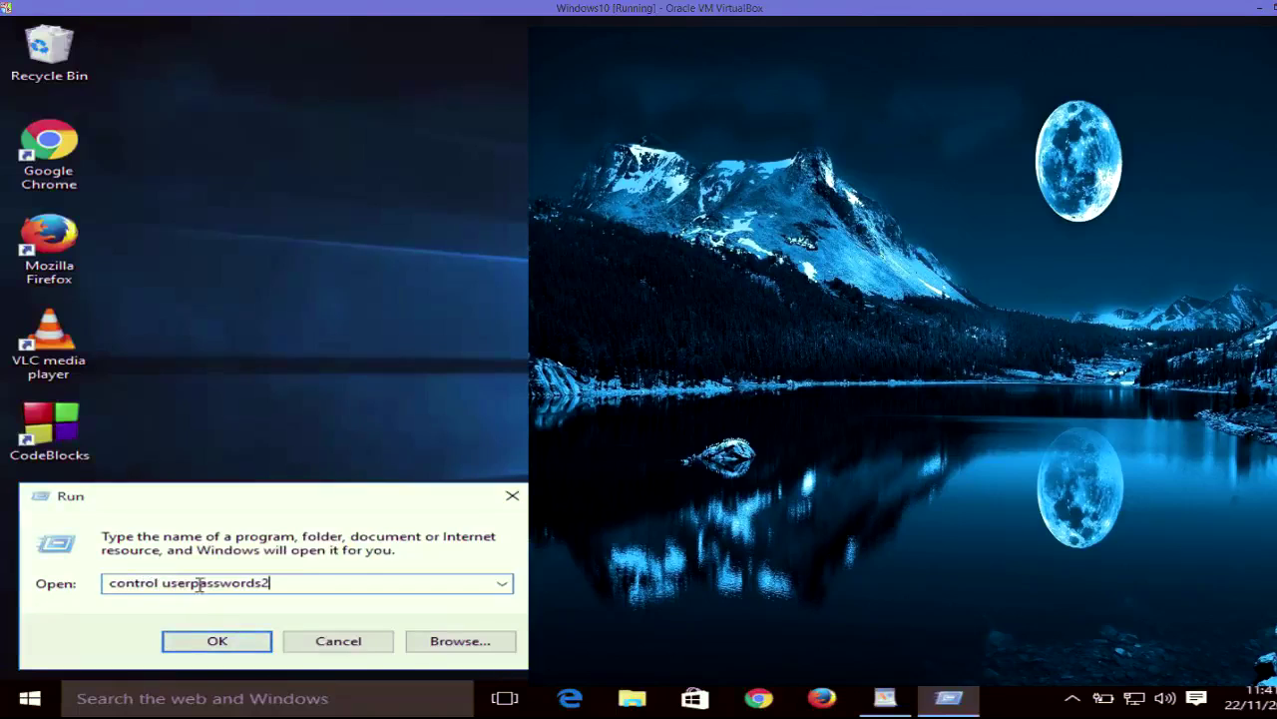
- Run control userpasswords2, cancel User Accounts, then select netplwiz in the WordPad notes
{"action": "left_click", "coordinate": [217, 640]}
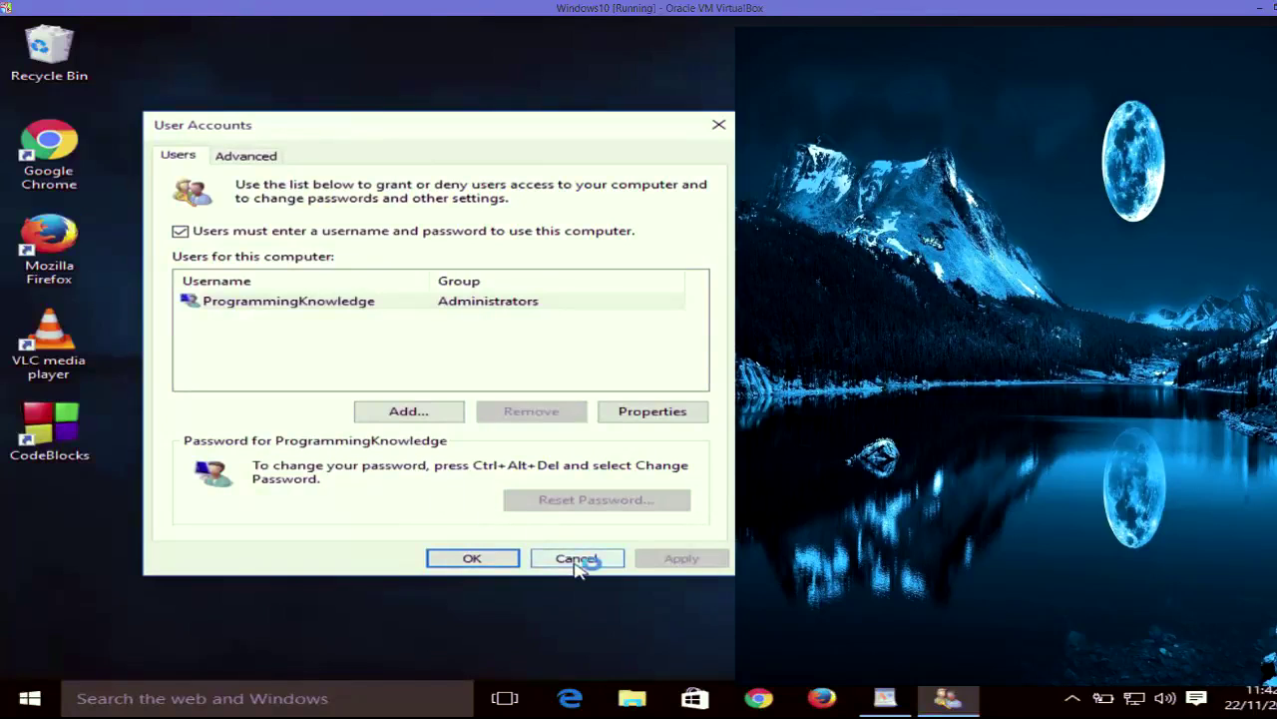
{"action": "left_click", "coordinate": [577, 561]}
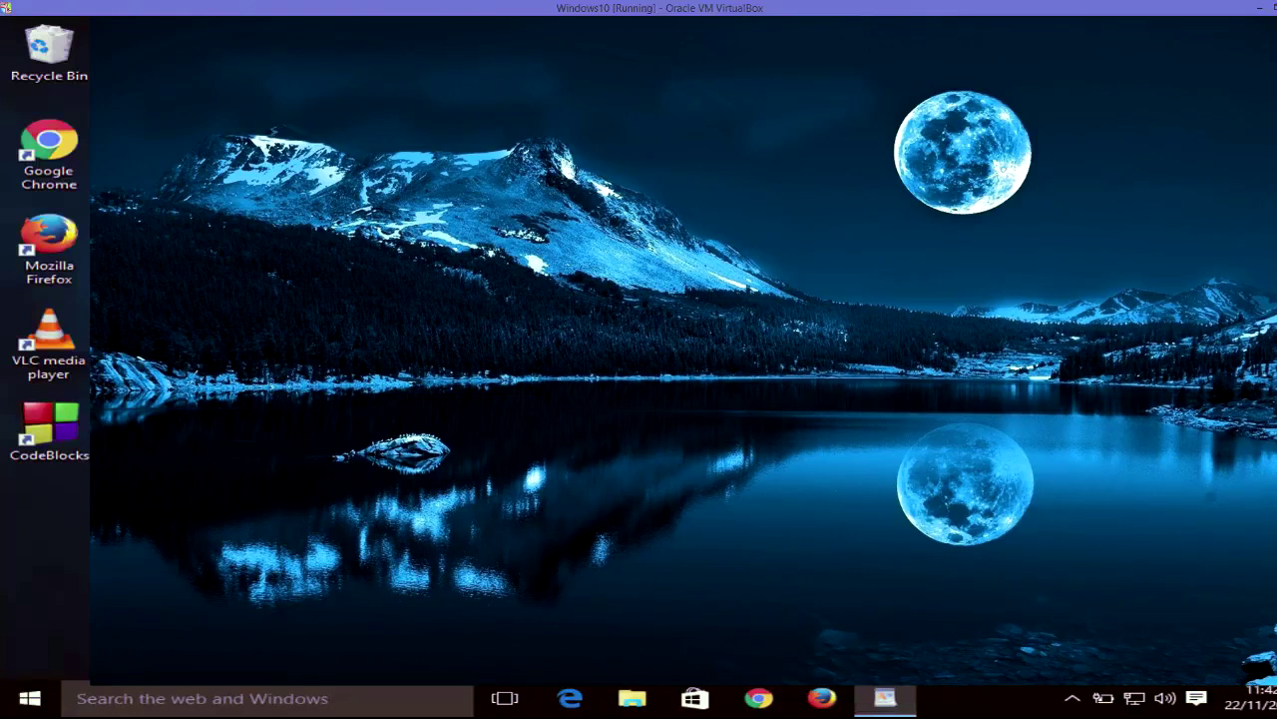
{"action": "left_click", "coordinate": [886, 697]}
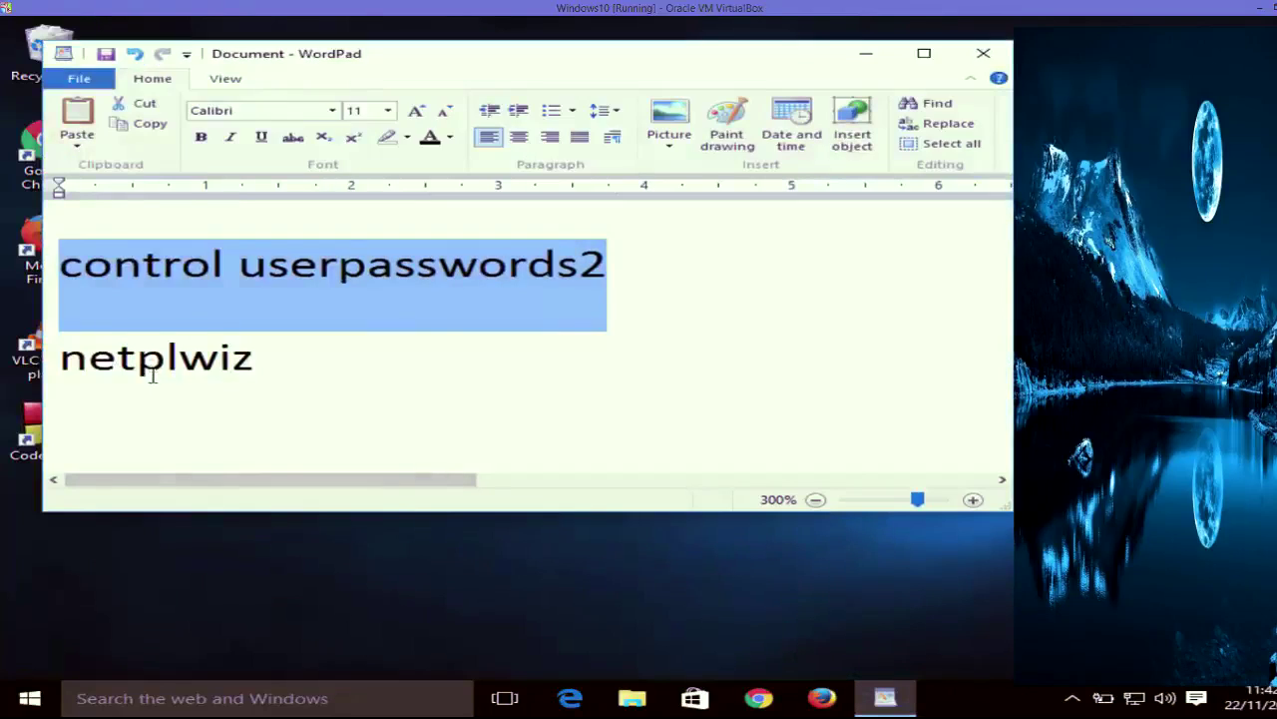
{"action": "double_click", "coordinate": [155, 369]}
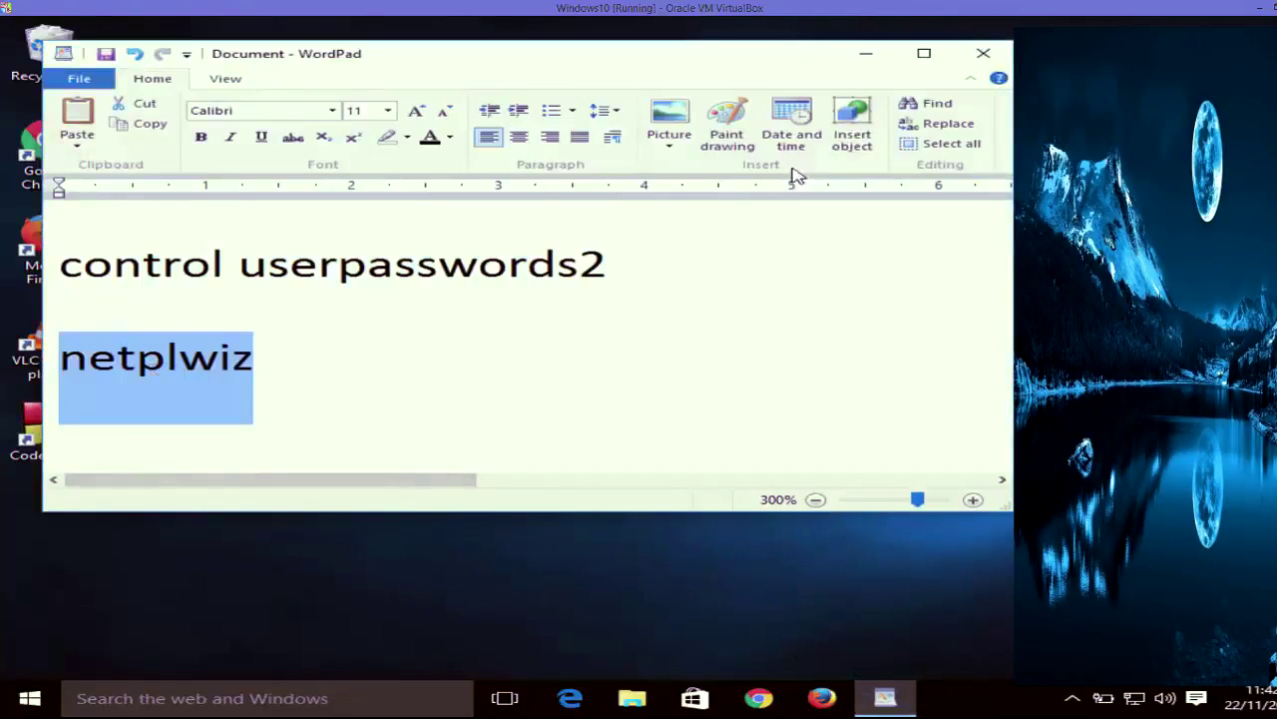
{"action": "left_click", "coordinate": [886, 60]}
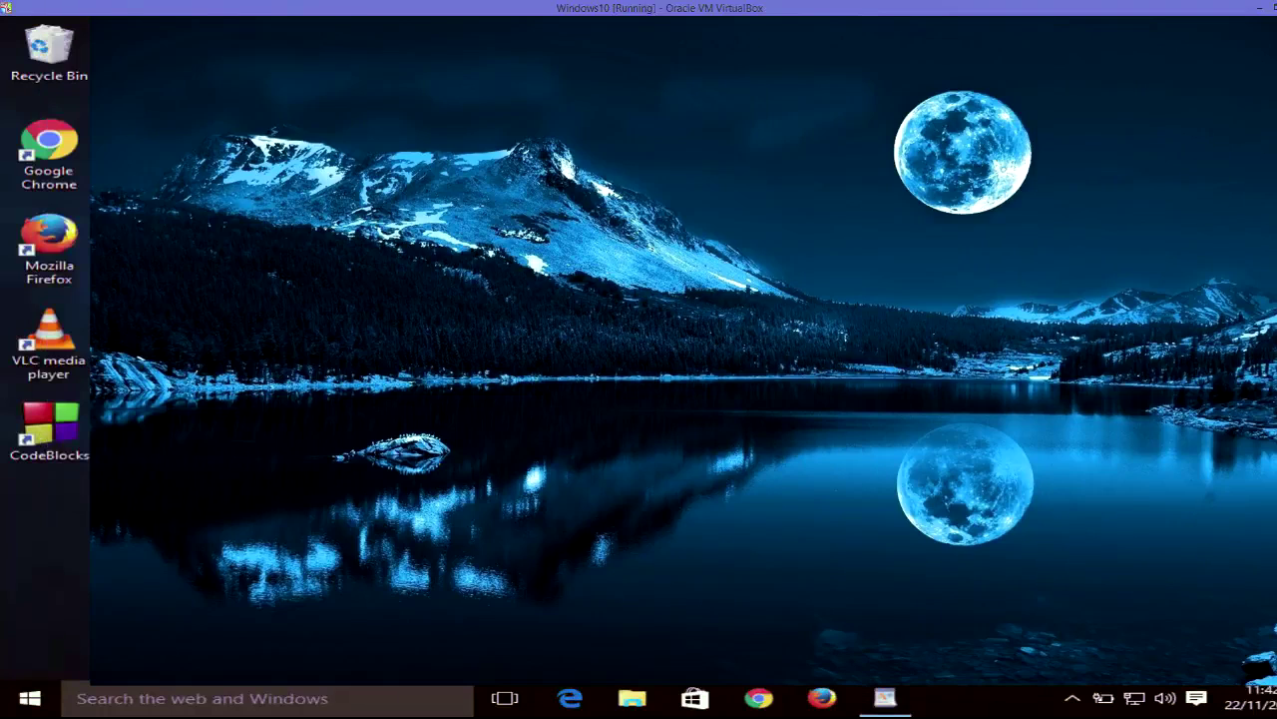
- Run netplwiz from the Win+X Run box to reopen User Accounts
{"action": "right_click", "coordinate": [30, 698]}
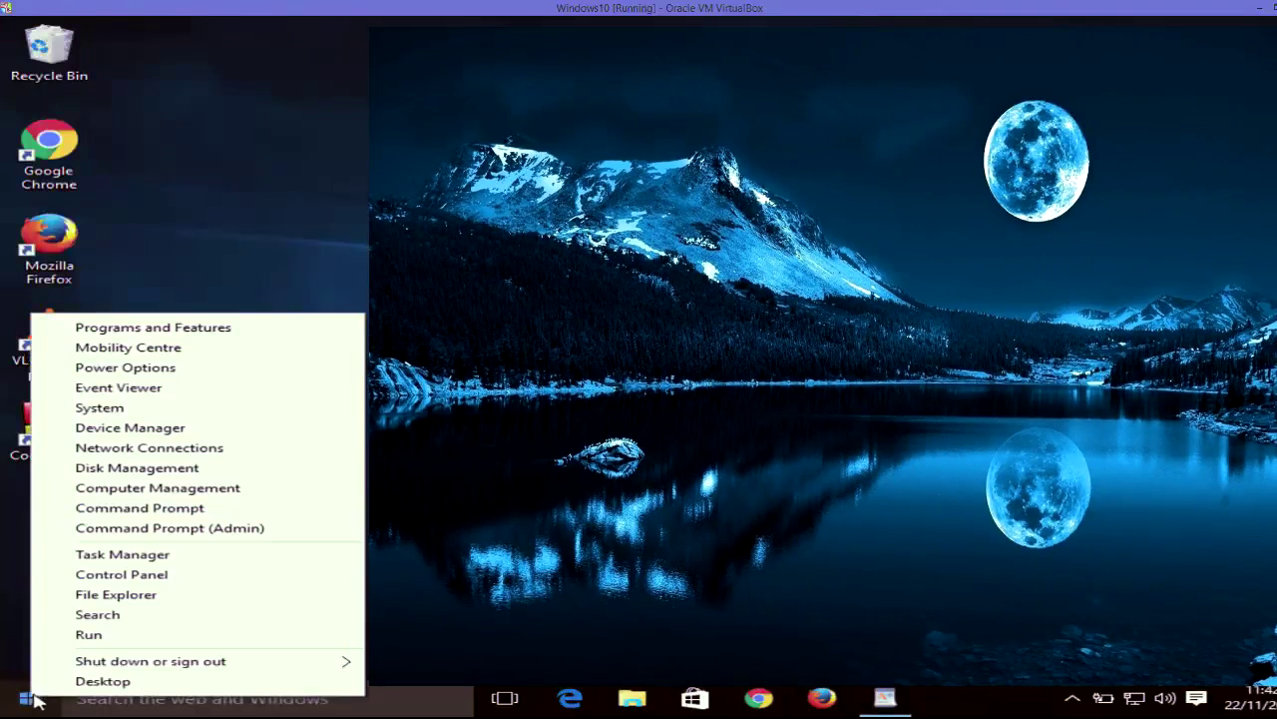
{"action": "left_click", "coordinate": [93, 636]}
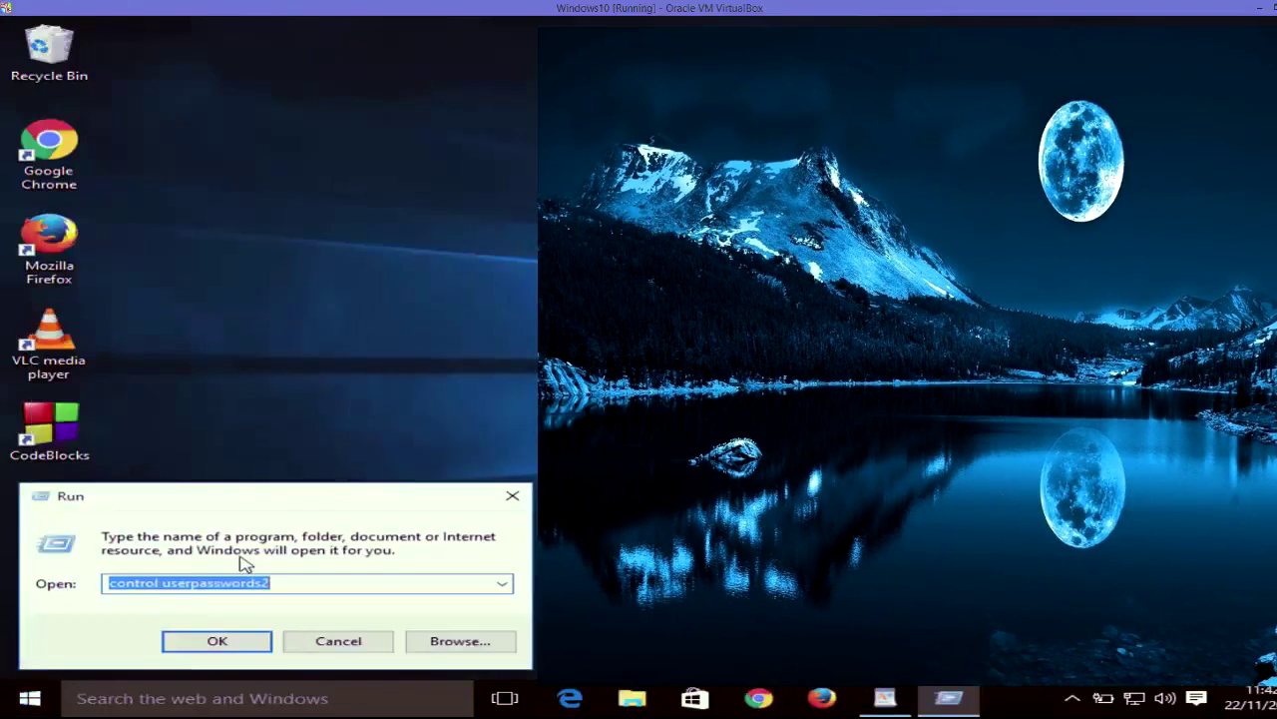
{"action": "type", "text": "netplwiz"}
{"action": "left_click", "coordinate": [228, 644]}
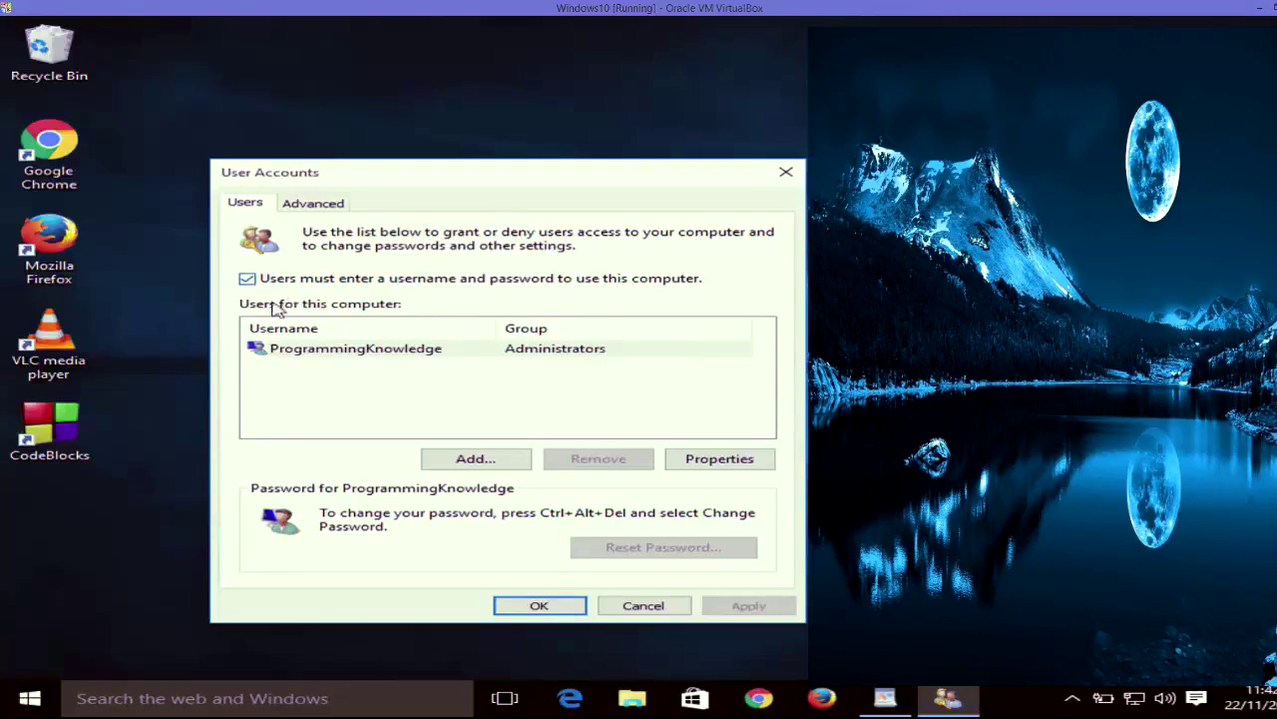
- Untick the username and password requirement, confirm automatic sign-in with the account password, and close
{"action": "left_click", "coordinate": [247, 279]}
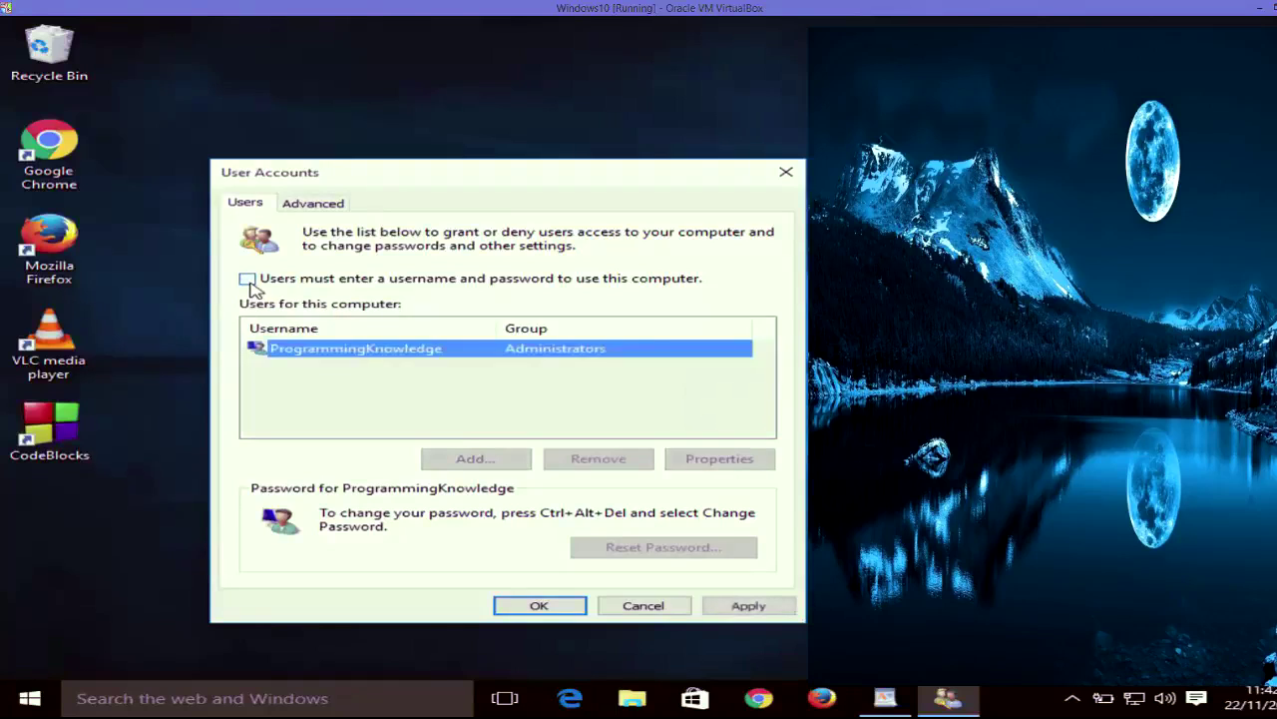
{"action": "left_click", "coordinate": [757, 609]}
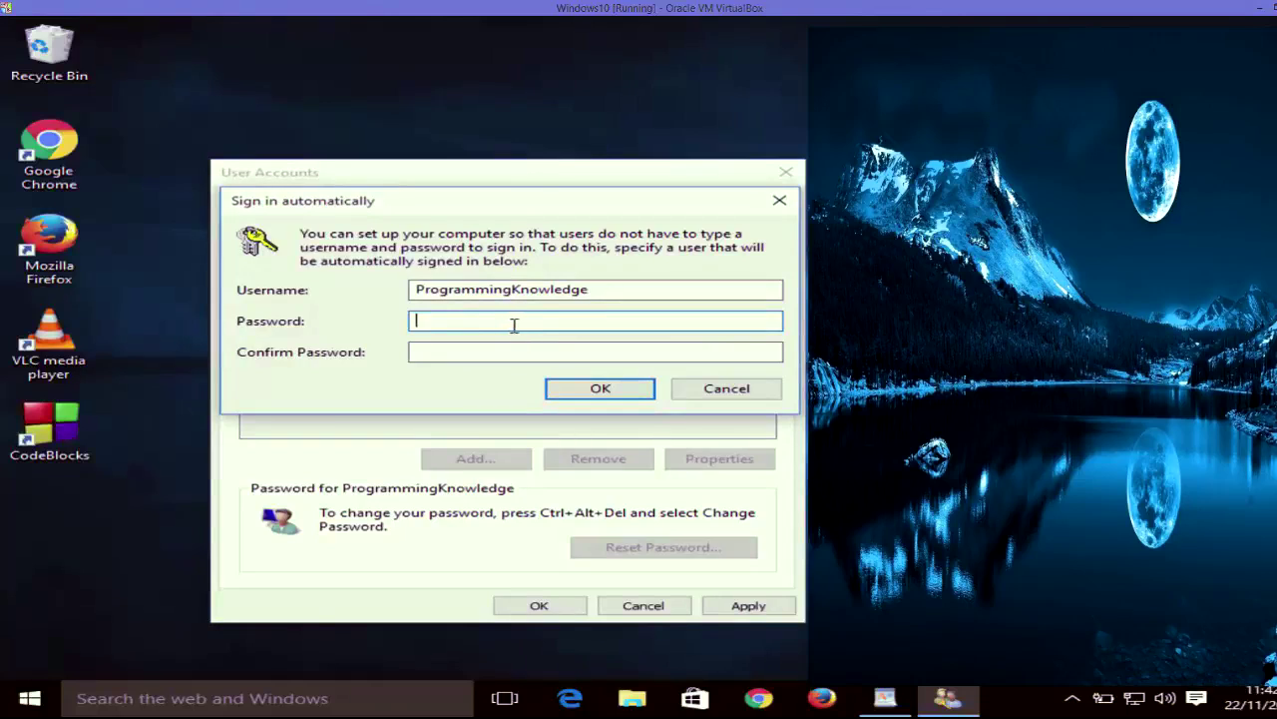
{"action": "type", "text": "12345"}
{"action": "left_click", "coordinate": [522, 349]}
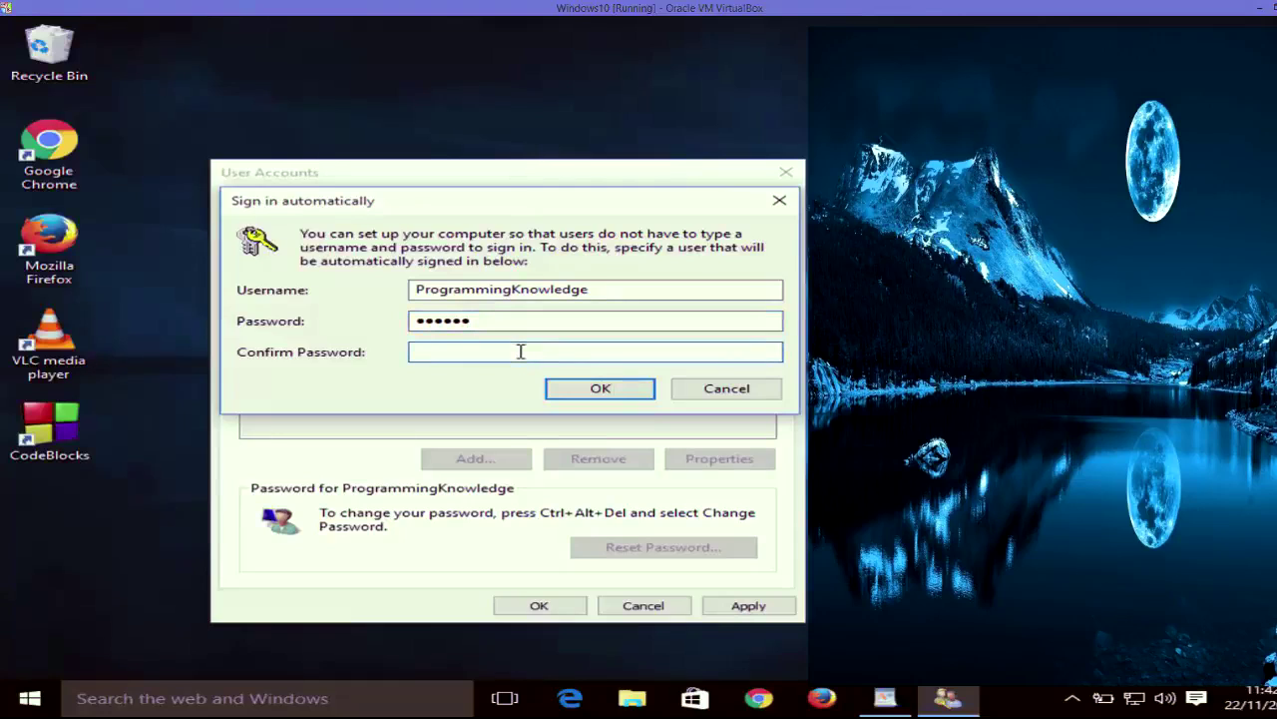
{"action": "type", "text": "12345"}
{"action": "left_click", "coordinate": [579, 390]}
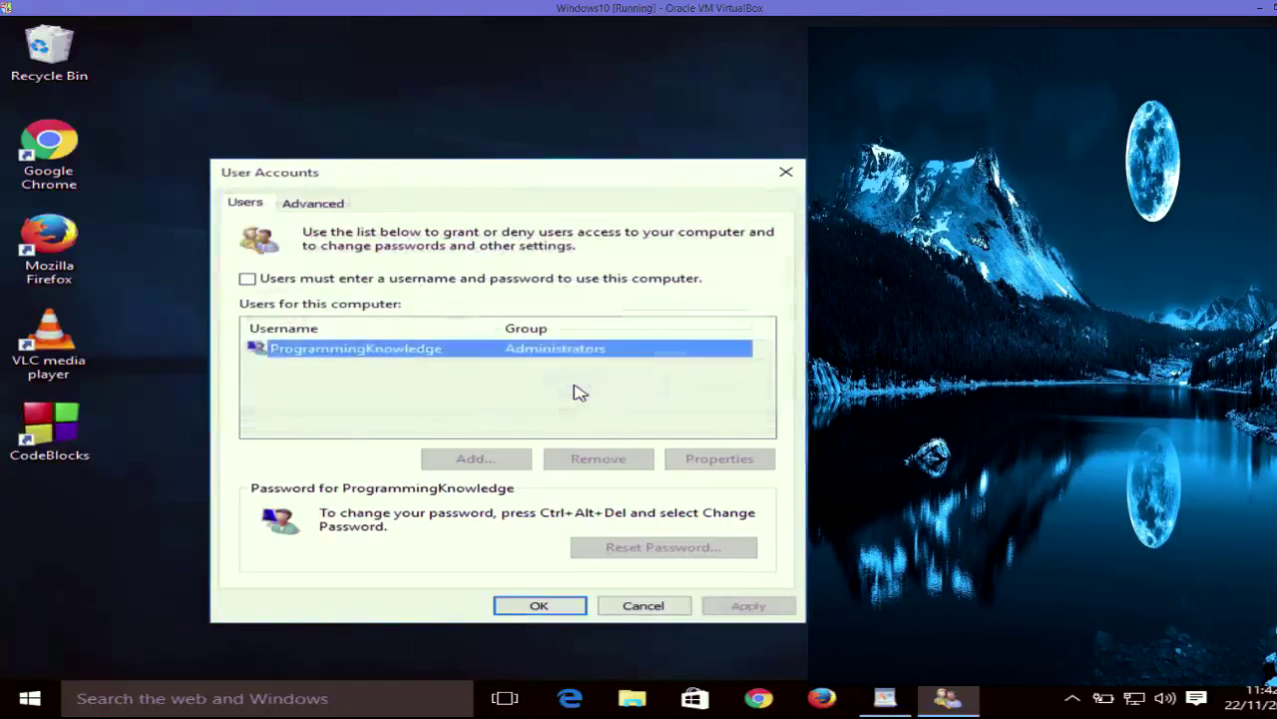
{"action": "left_click", "coordinate": [539, 606]}
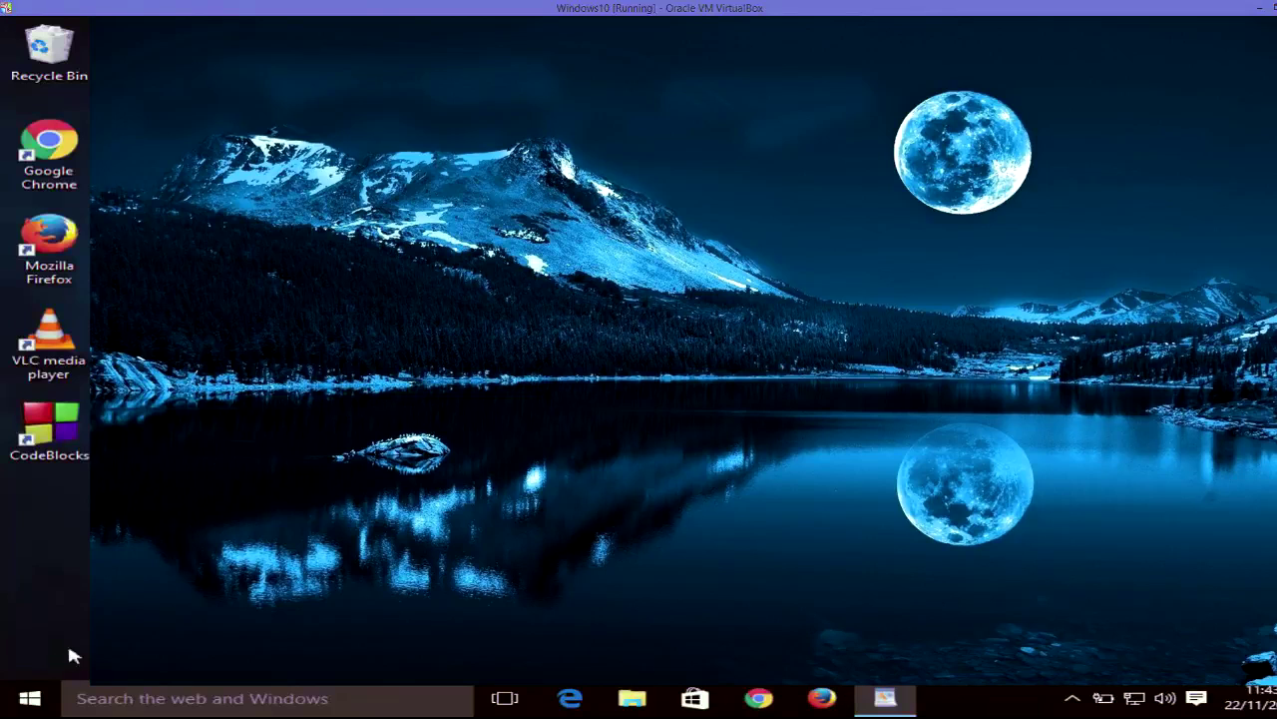
- Restart Windows from the Start menu's Power options
{"action": "left_click", "coordinate": [48, 690]}
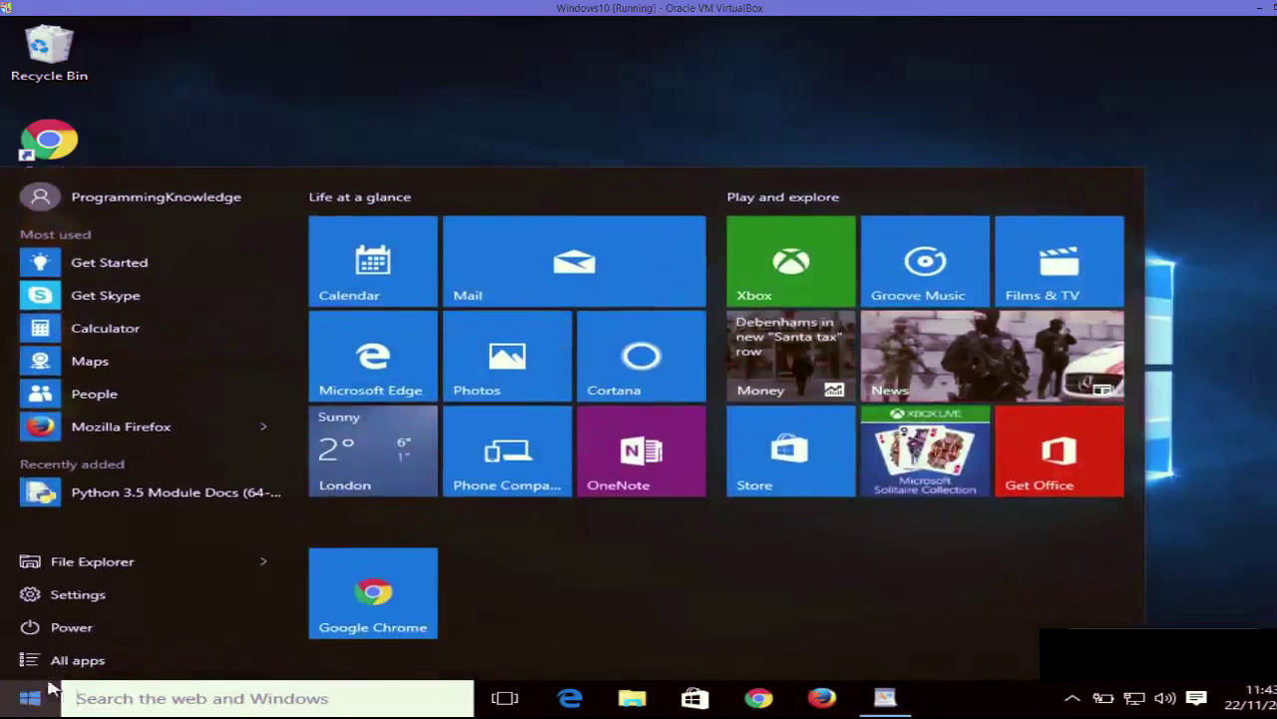
{"action": "left_click", "coordinate": [99, 626]}
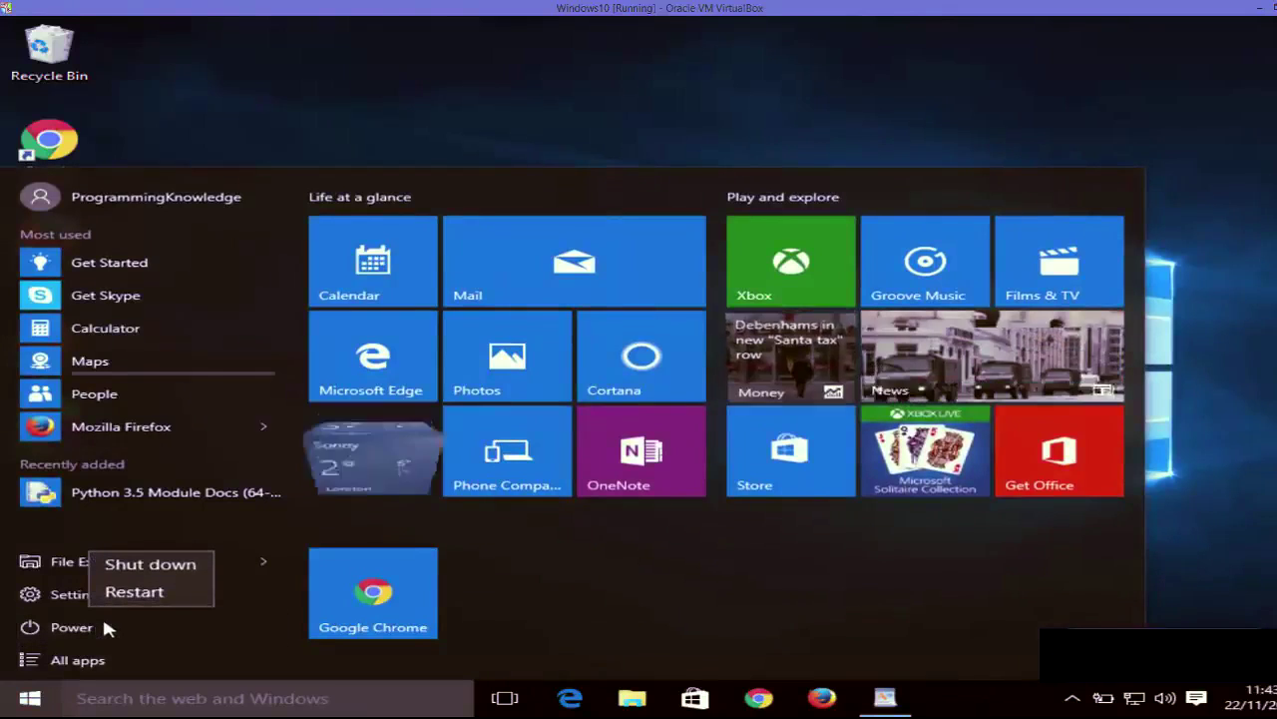
{"action": "left_click", "coordinate": [131, 591]}
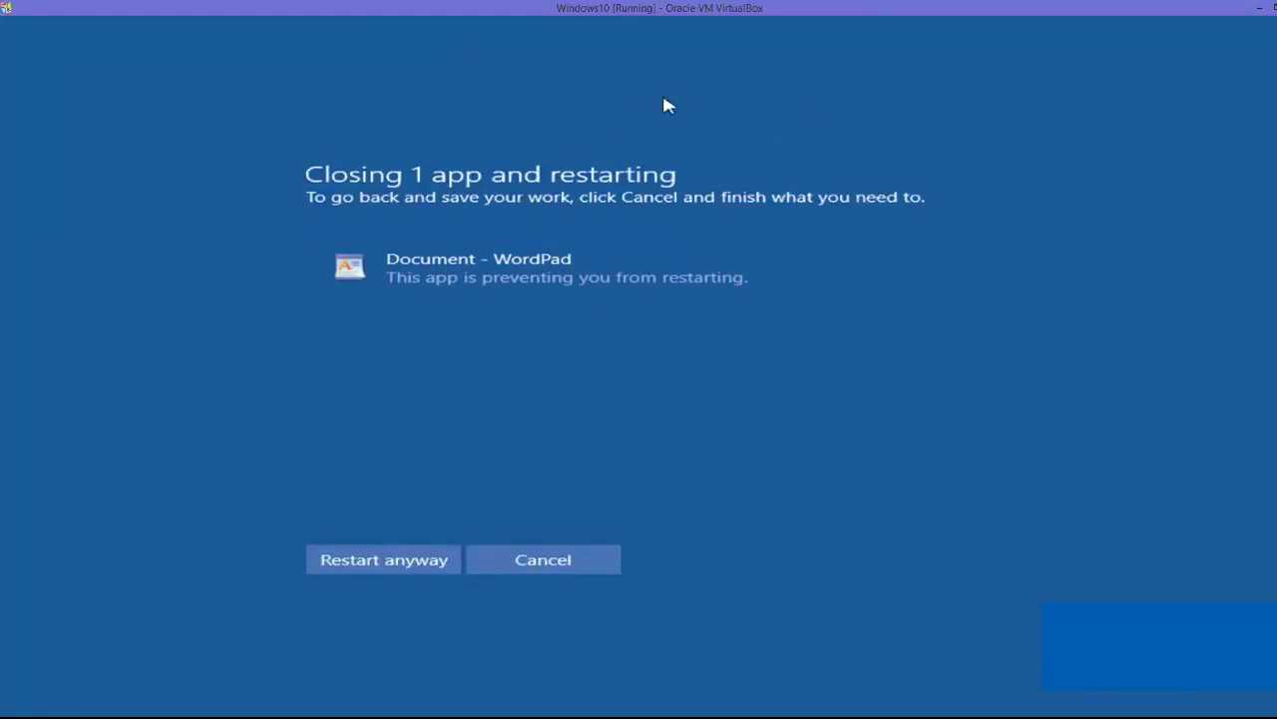
- Choose Restart anyway to override WordPad blocking the reboot
{"action": "left_click", "coordinate": [371, 561]}
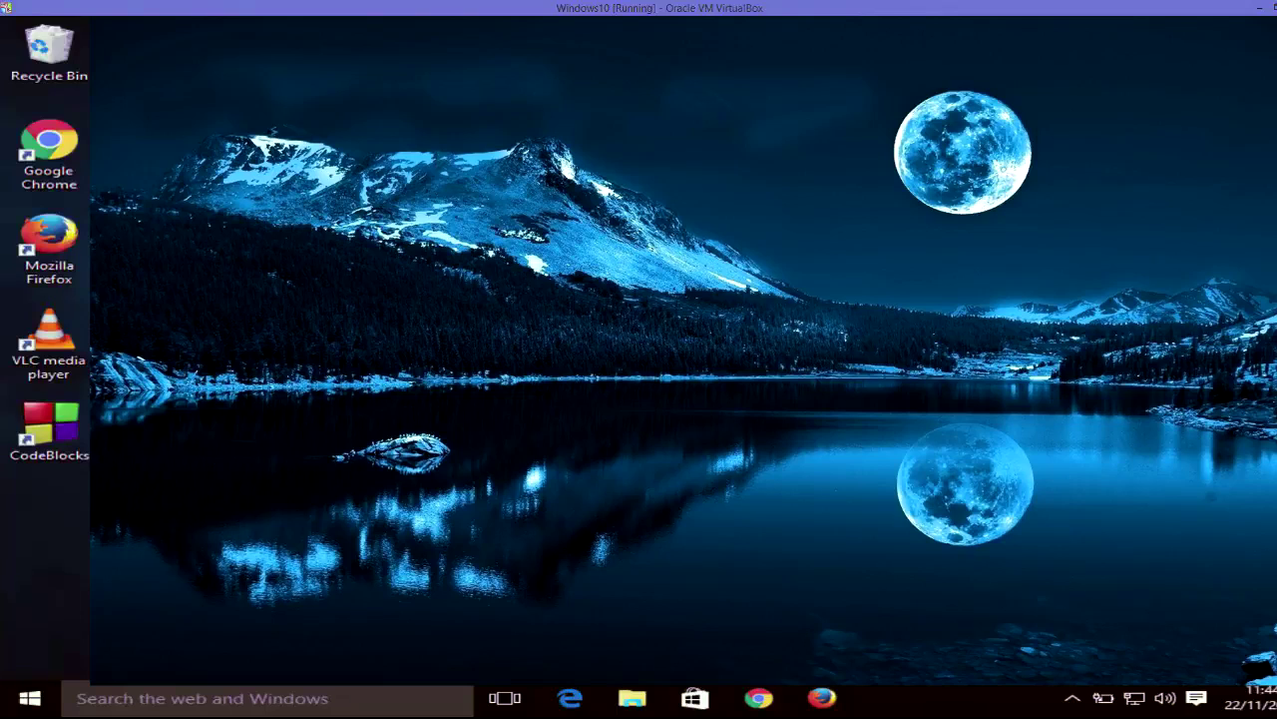
- Run netplwiz, re-tick 'Users must enter a username and password', apply and close
{"action": "right_click", "coordinate": [30, 698]}
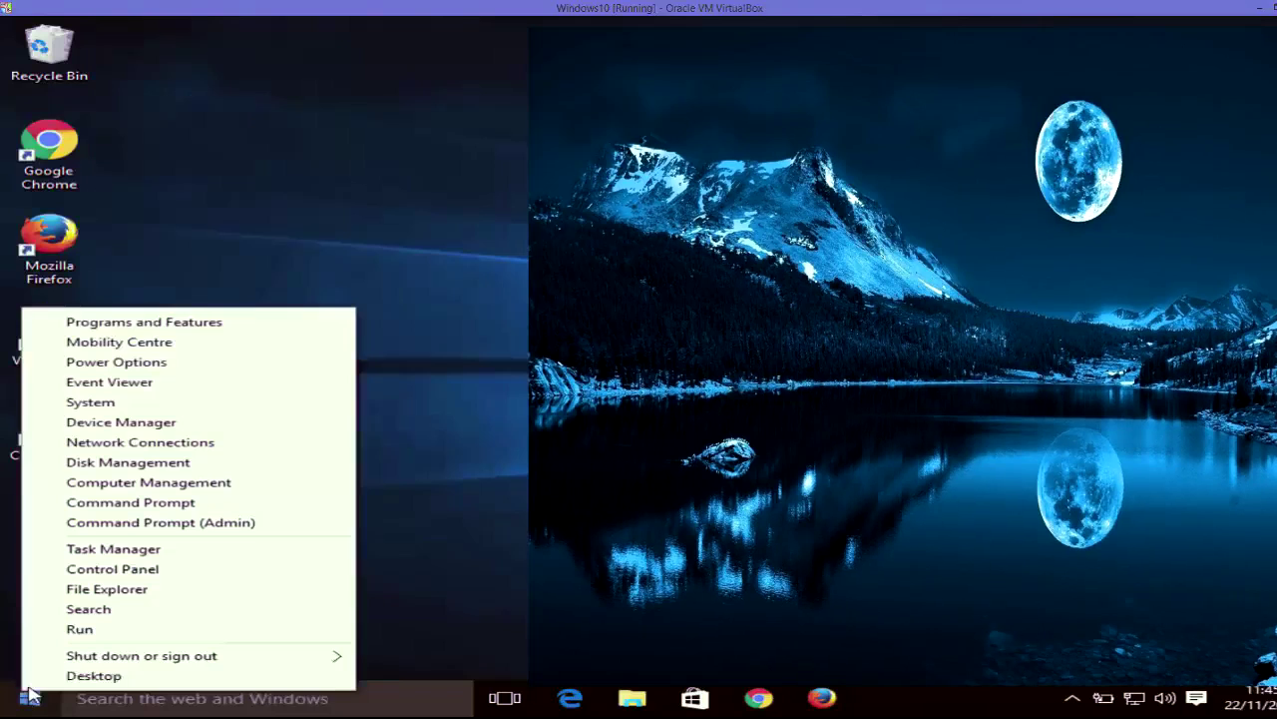
{"action": "left_click", "coordinate": [80, 629]}
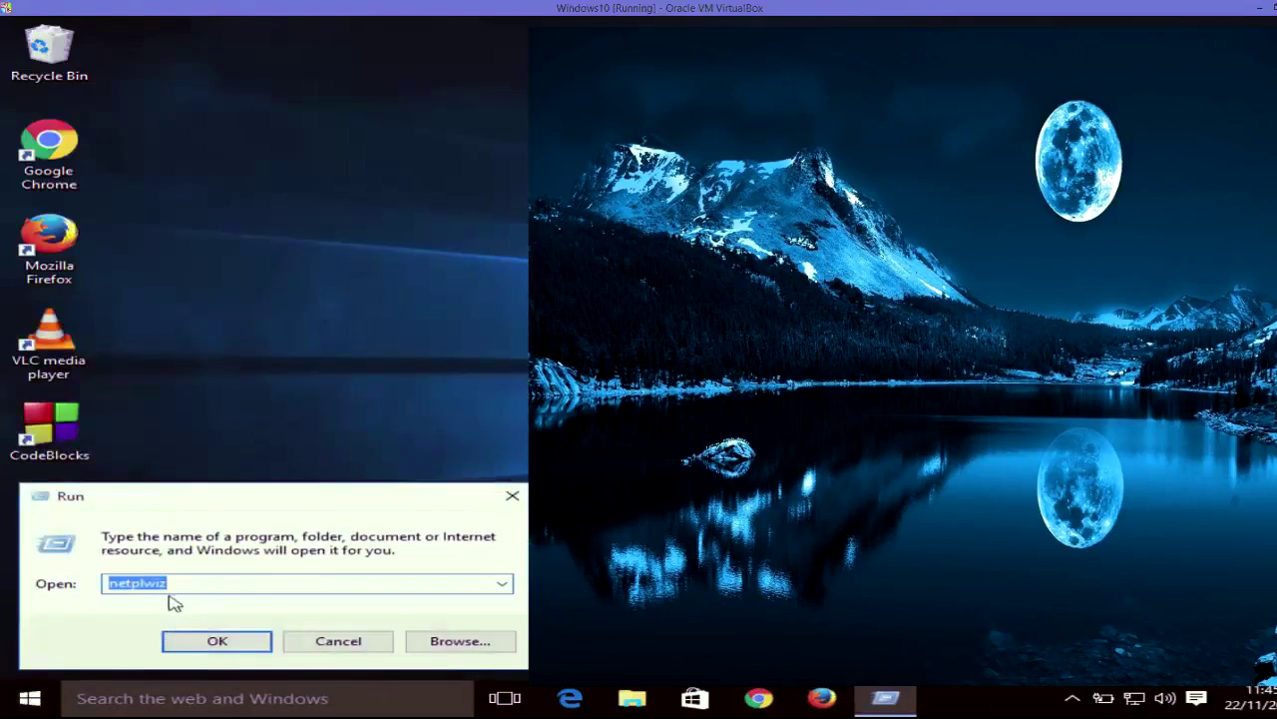
{"action": "left_click", "coordinate": [215, 640]}
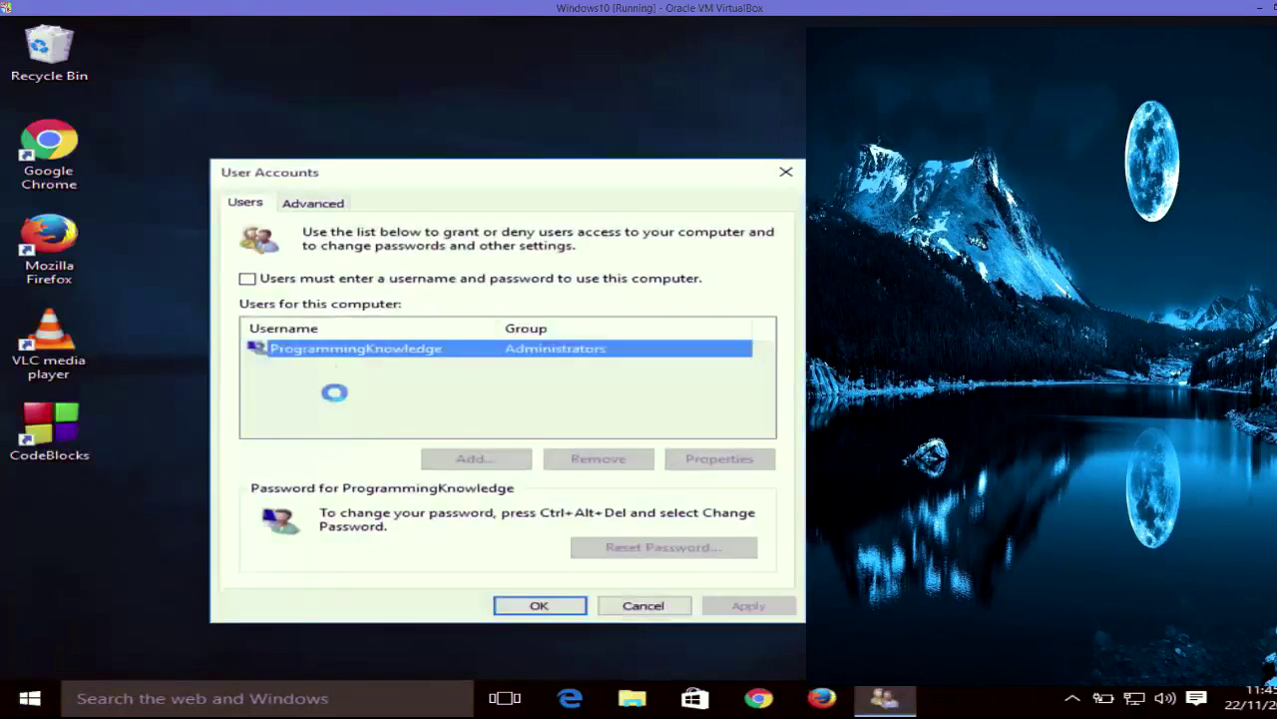
{"action": "left_click", "coordinate": [254, 283]}
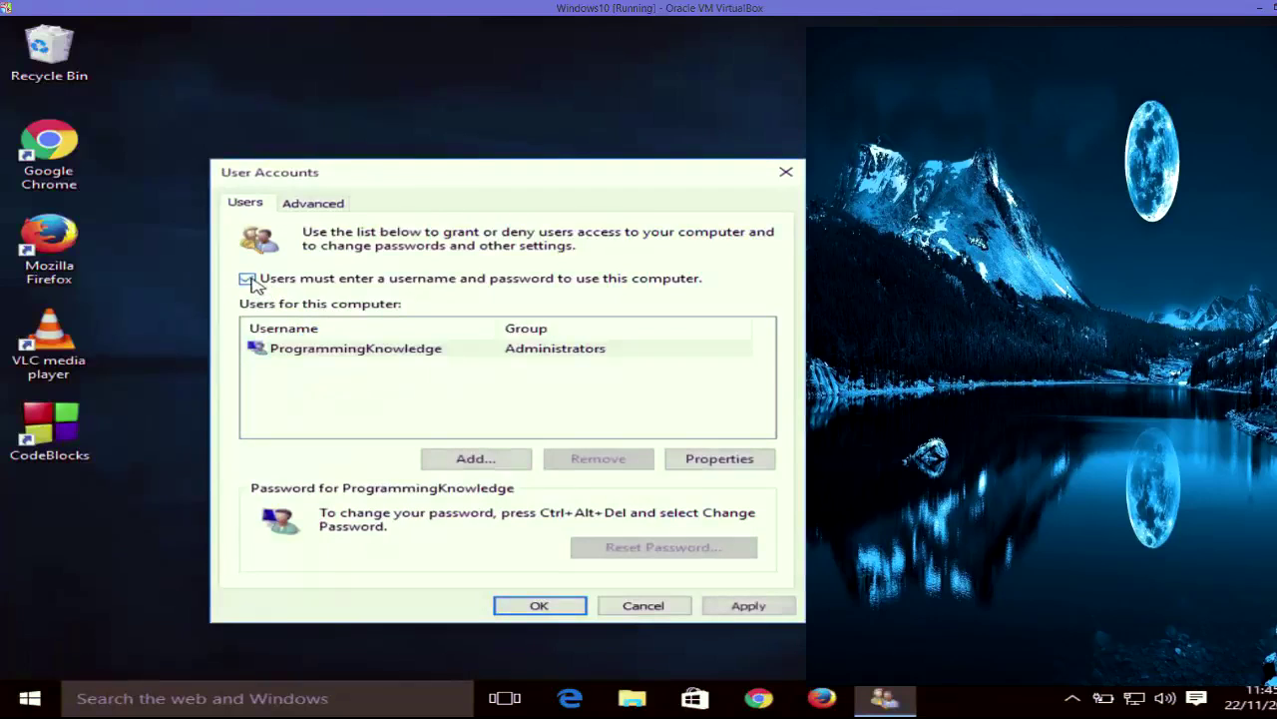
{"action": "left_click", "coordinate": [719, 605]}
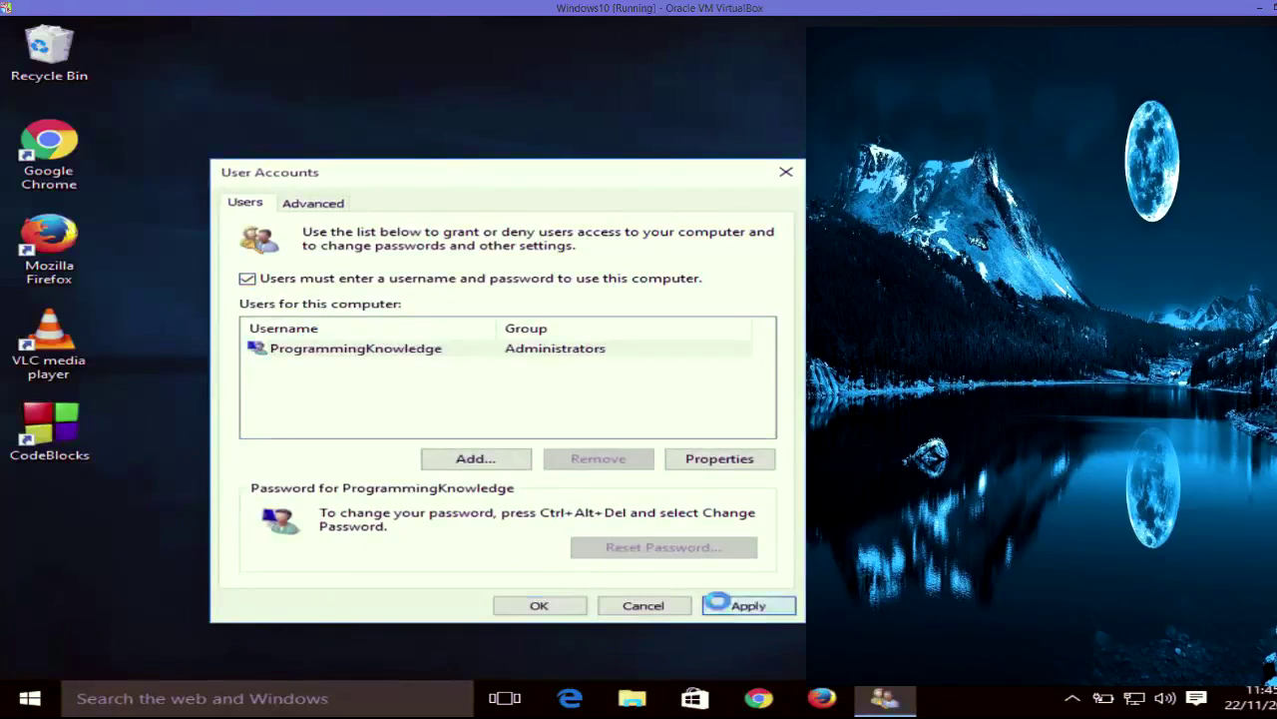
{"action": "left_click", "coordinate": [539, 605]}
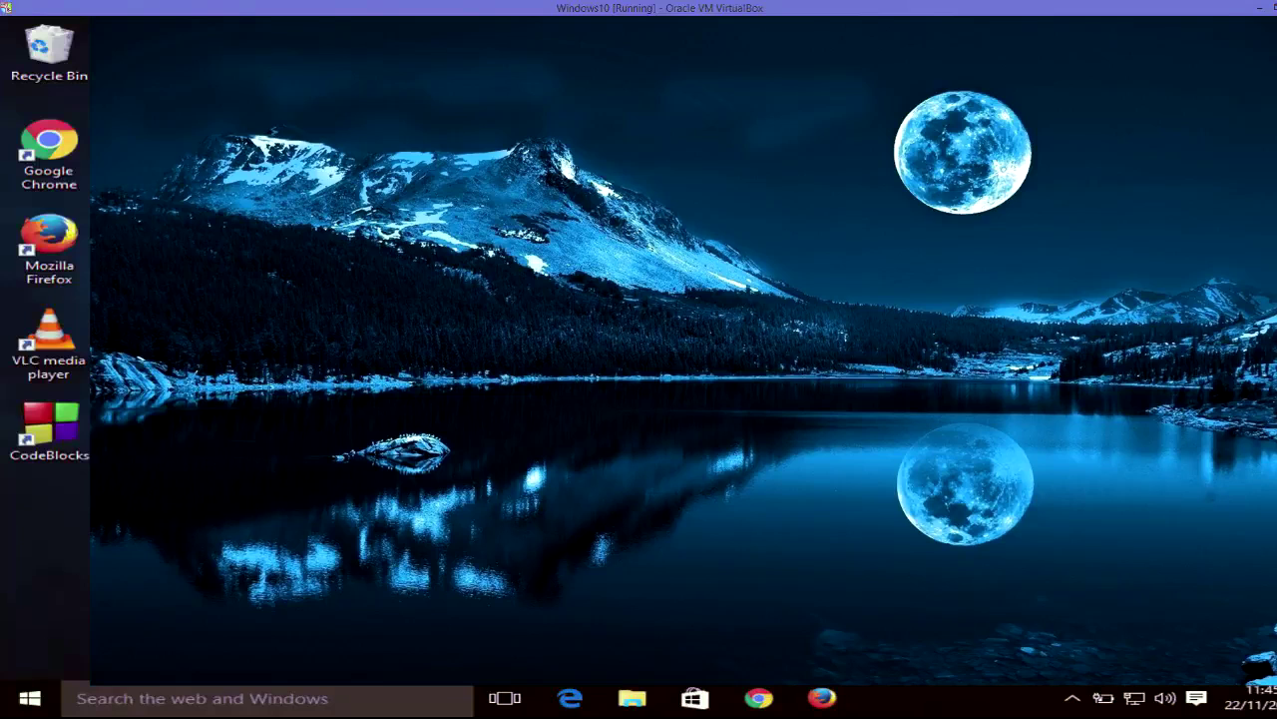
{"action": "left_click", "coordinate": [29, 701]}
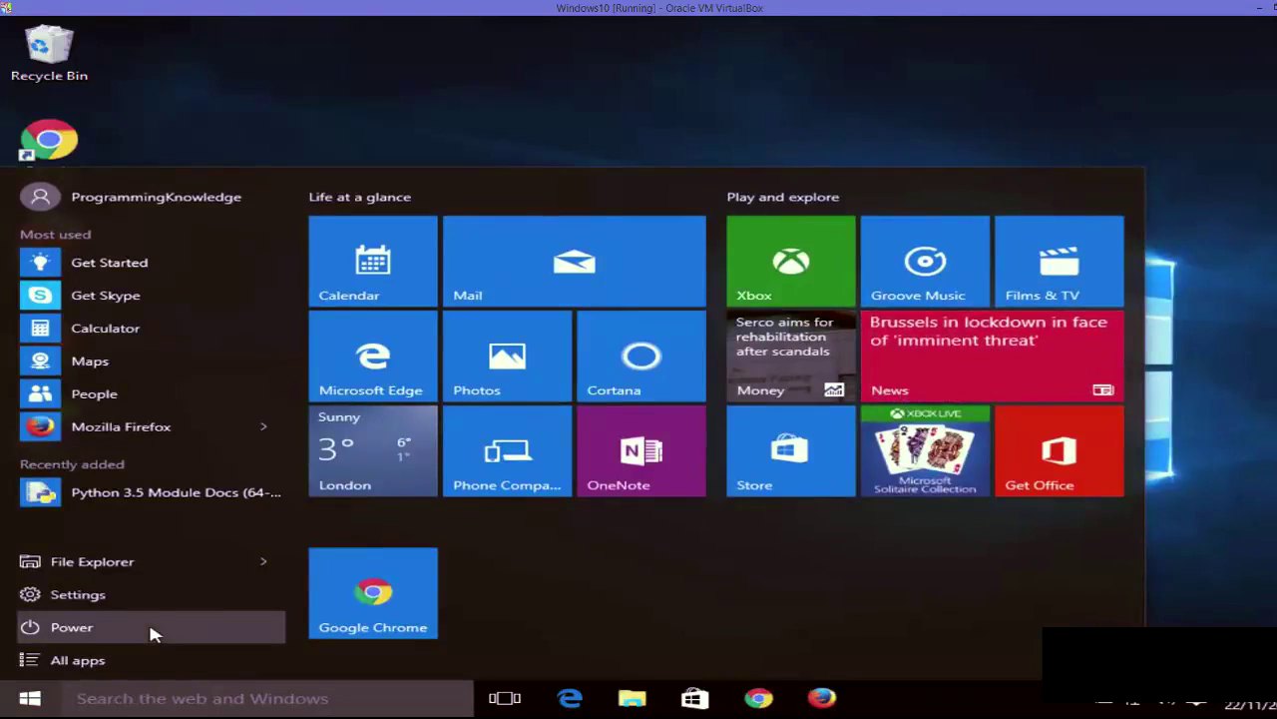
- Restart the computer from the Start menu's Power options
{"action": "left_click", "coordinate": [155, 628]}
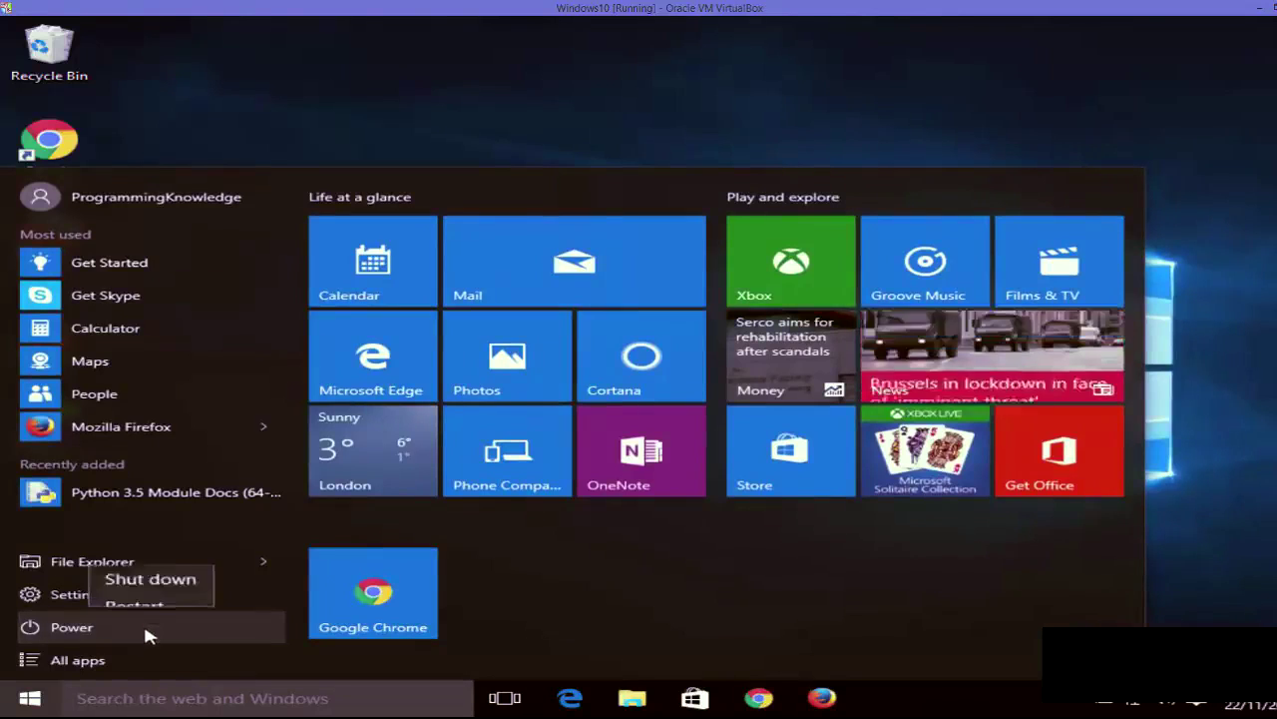
{"action": "left_click", "coordinate": [135, 526]}
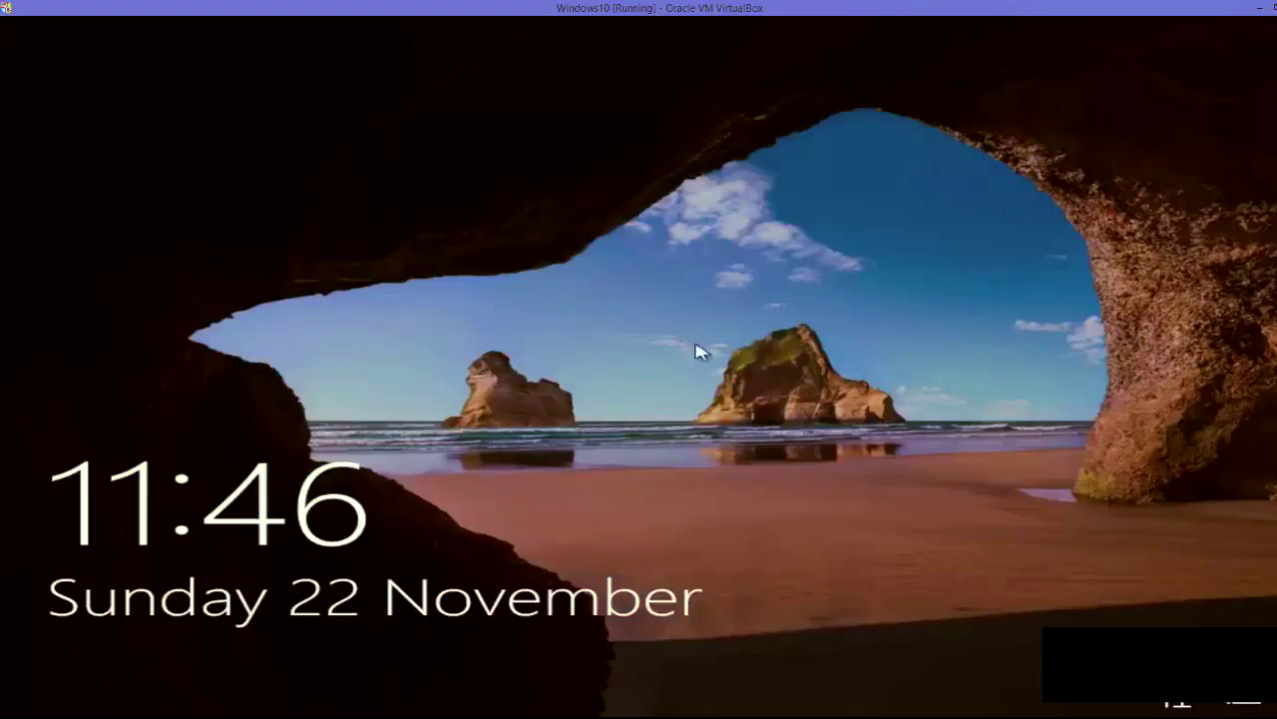
- Dismiss the lock screen and sign in with the account password
{"action": "left_click", "coordinate": [650, 450]}
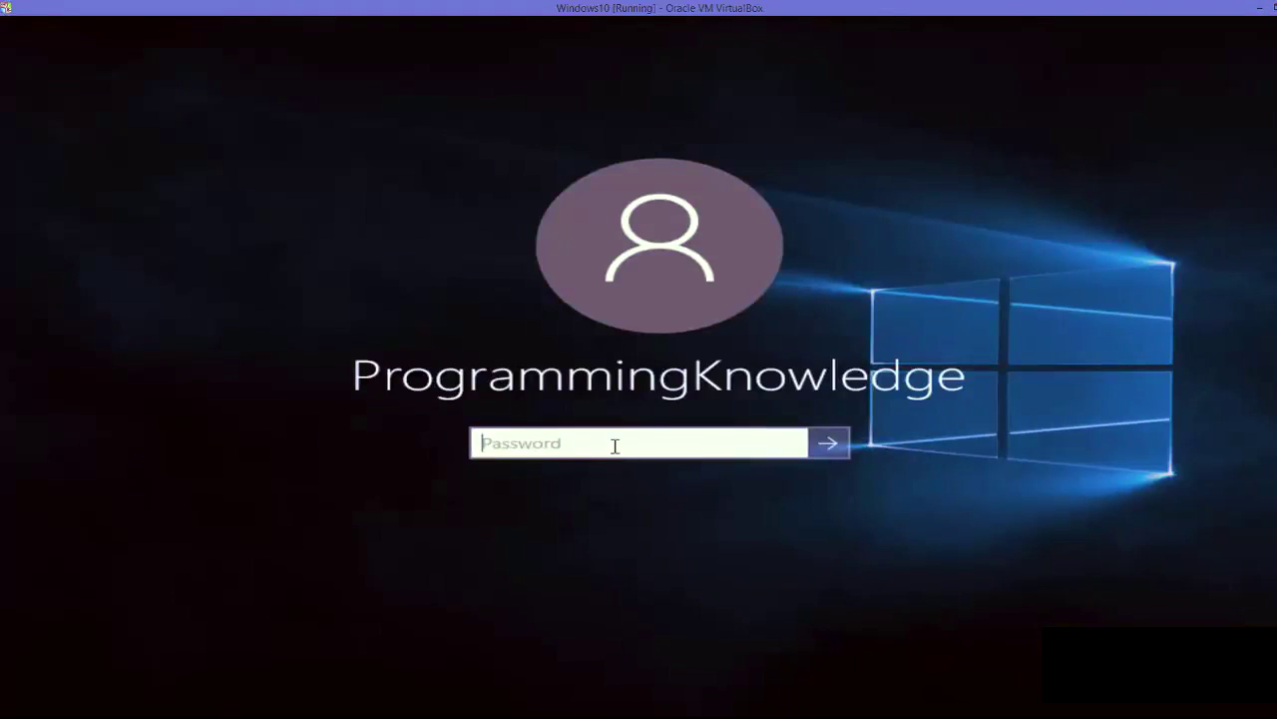
{"action": "type", "text": "*******"}
{"action": "key", "text": "Return"}
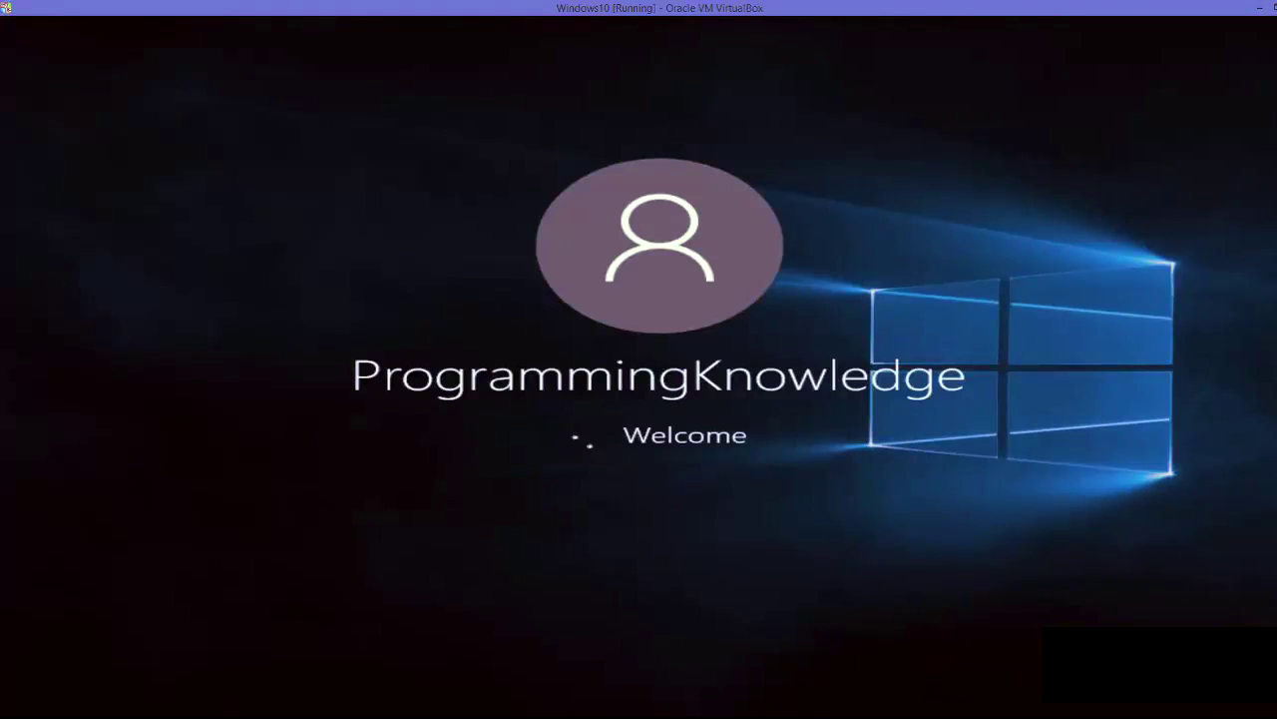